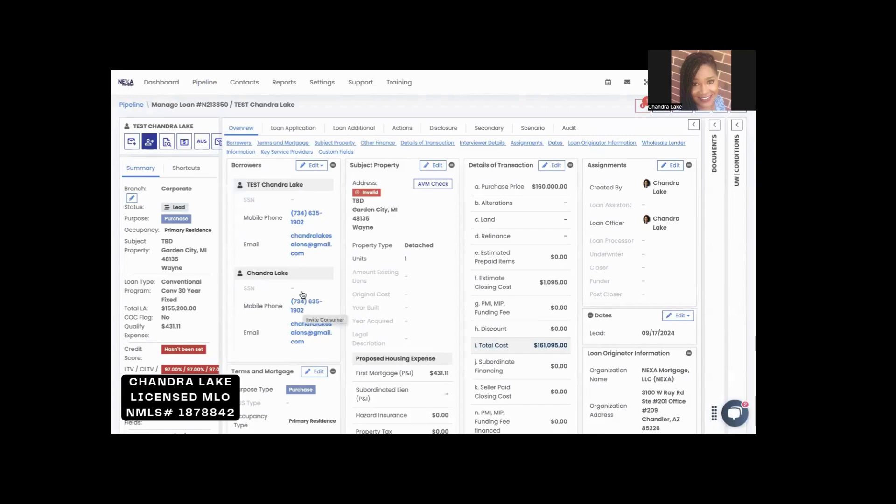
- Scroll down the Overview to the Wholesale Lender Information card and open it for editing
{"action": "scroll", "coordinate": [302, 295], "scroll_direction": "down", "scroll_amount": 1}
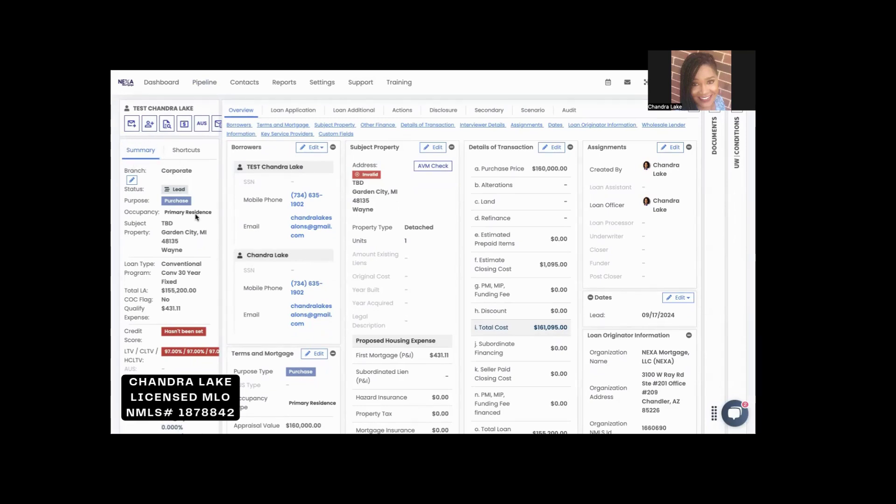
{"action": "scroll", "coordinate": [196, 215], "scroll_direction": "down", "scroll_amount": 1}
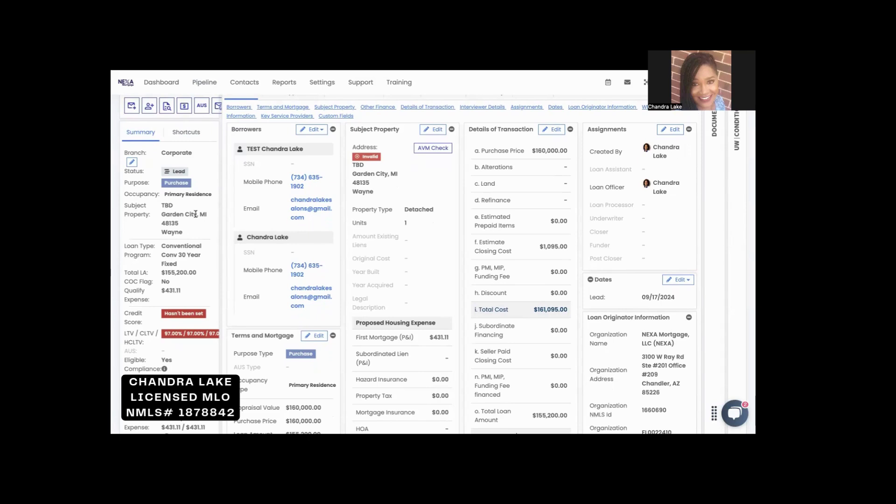
{"action": "scroll", "coordinate": [196, 214], "scroll_direction": "down", "scroll_amount": 1}
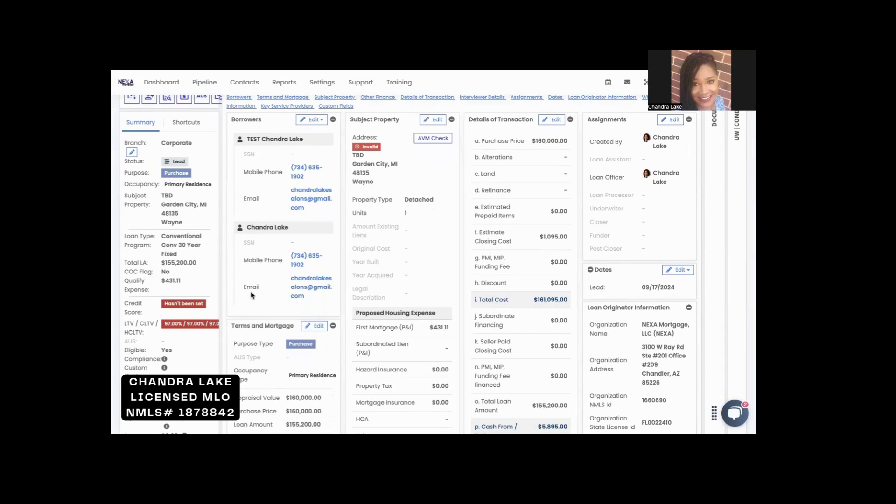
{"action": "scroll", "coordinate": [267, 359], "scroll_direction": "down", "scroll_amount": 1}
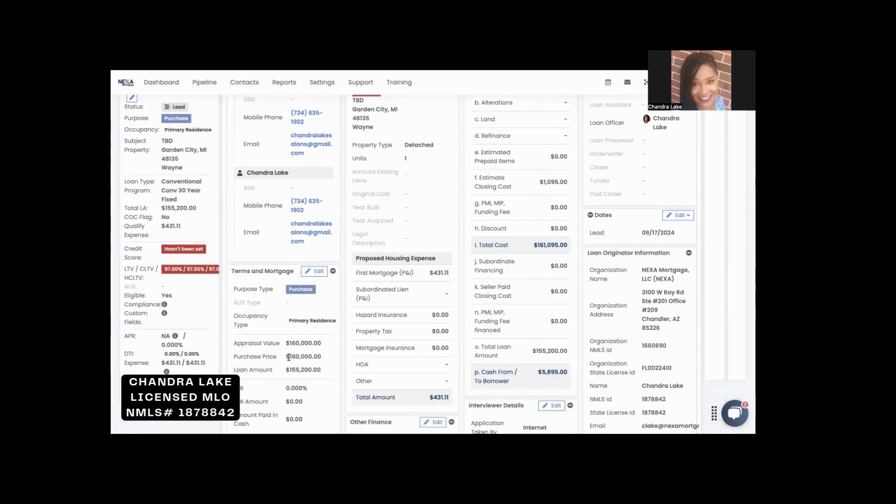
{"action": "scroll", "coordinate": [290, 360], "scroll_direction": "down", "scroll_amount": 1}
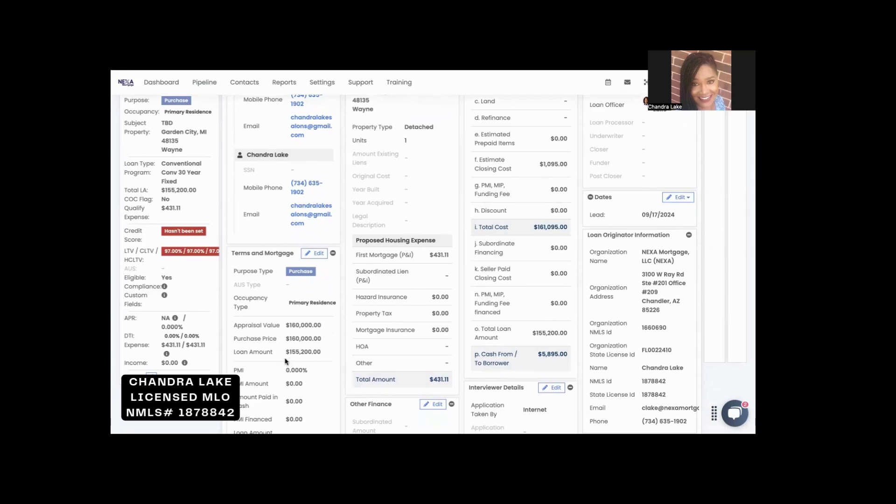
{"action": "scroll", "coordinate": [296, 356], "scroll_direction": "down", "scroll_amount": 3}
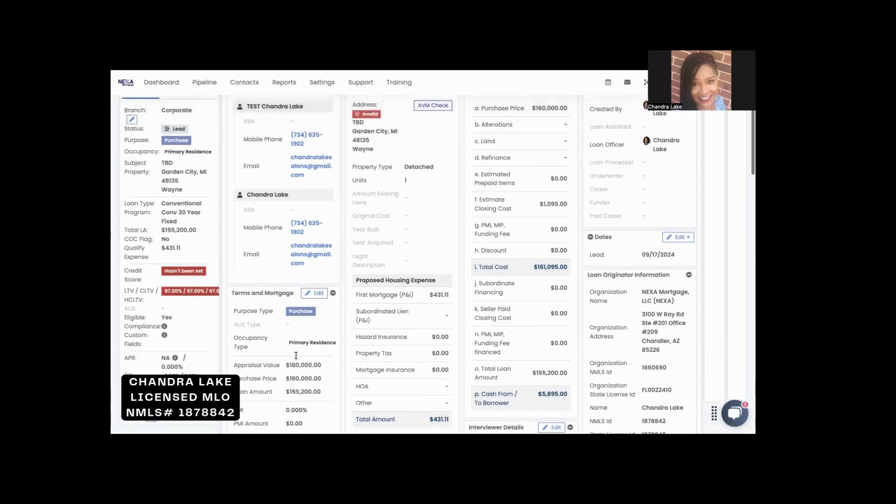
{"action": "scroll", "coordinate": [296, 356], "scroll_direction": "down", "scroll_amount": 4}
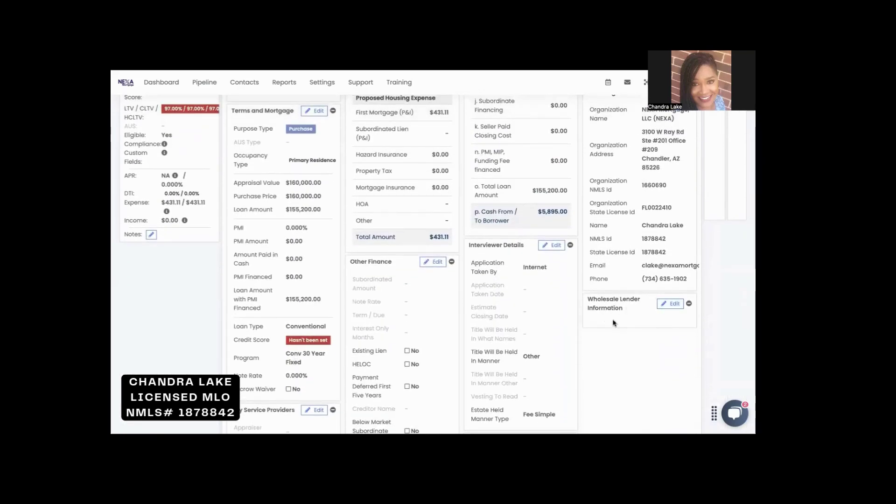
{"action": "left_click", "coordinate": [670, 304]}
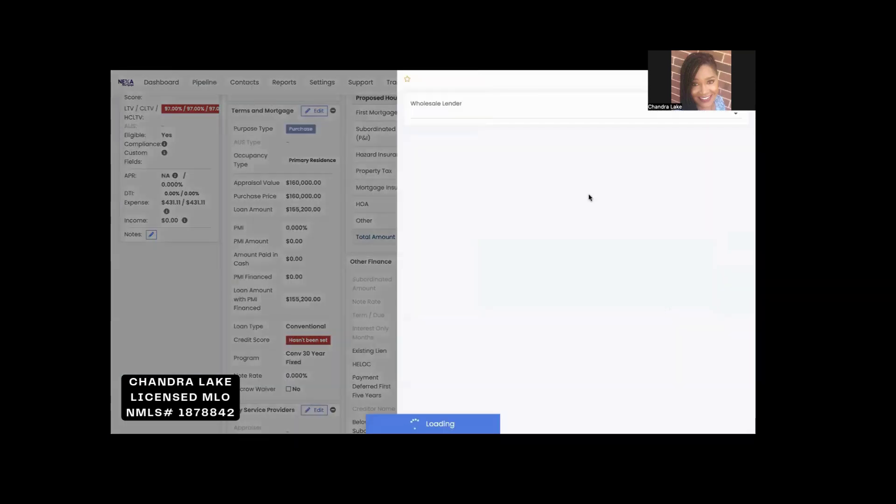
- Select United Wholesale Mortgage as the wholesale lender and assign a UWM representative
{"action": "left_click", "coordinate": [532, 109]}
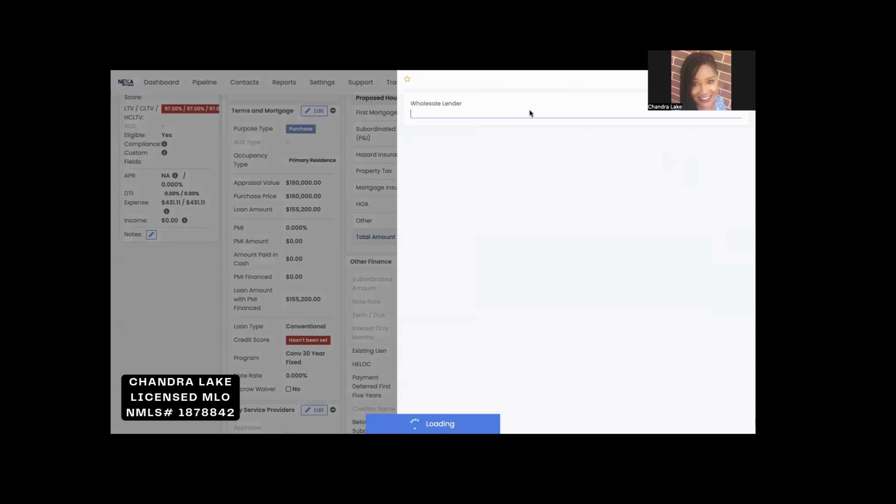
{"action": "left_click", "coordinate": [530, 112]}
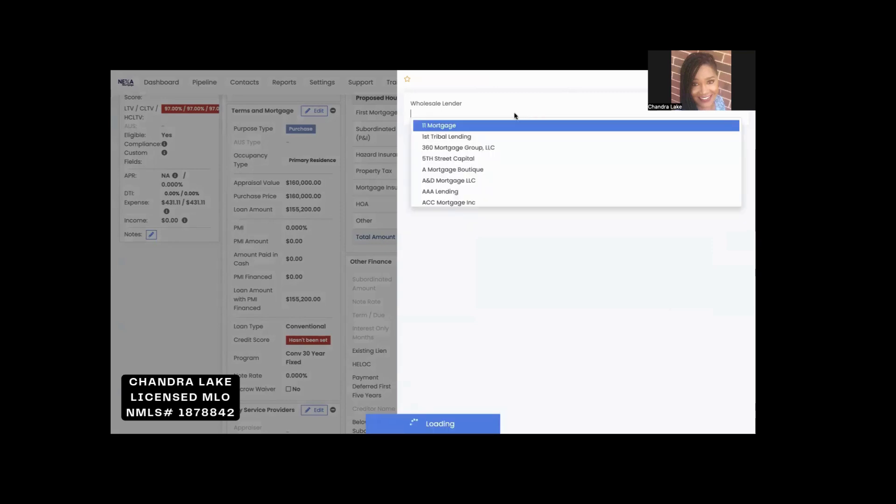
{"action": "type", "text": "unit"}
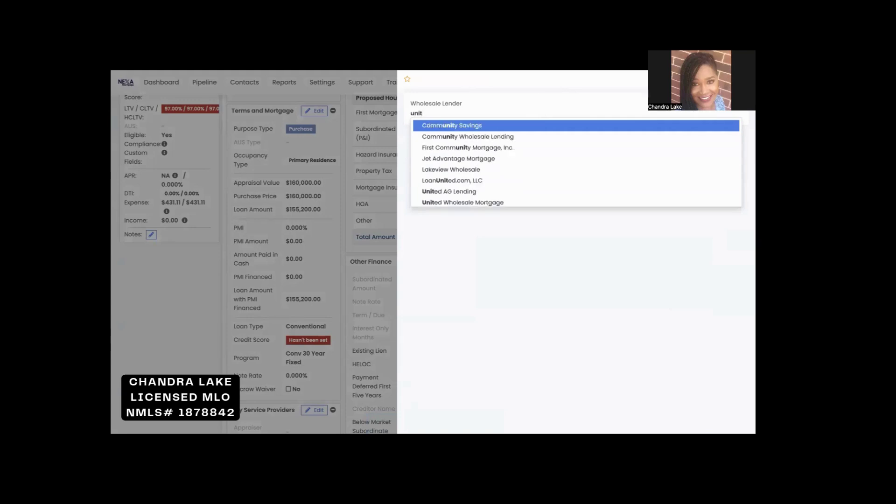
{"action": "left_click", "coordinate": [483, 202]}
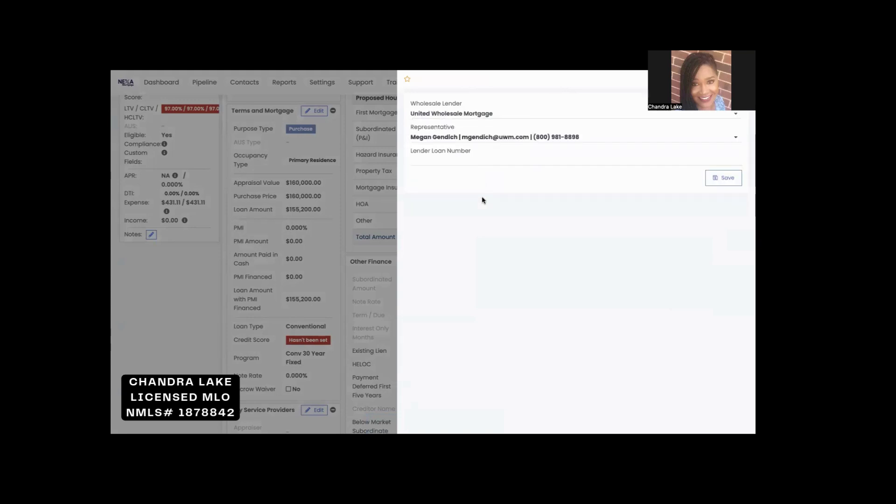
{"action": "left_click", "coordinate": [591, 137]}
{"action": "scroll", "coordinate": [520, 224], "scroll_direction": "down", "scroll_amount": 5}
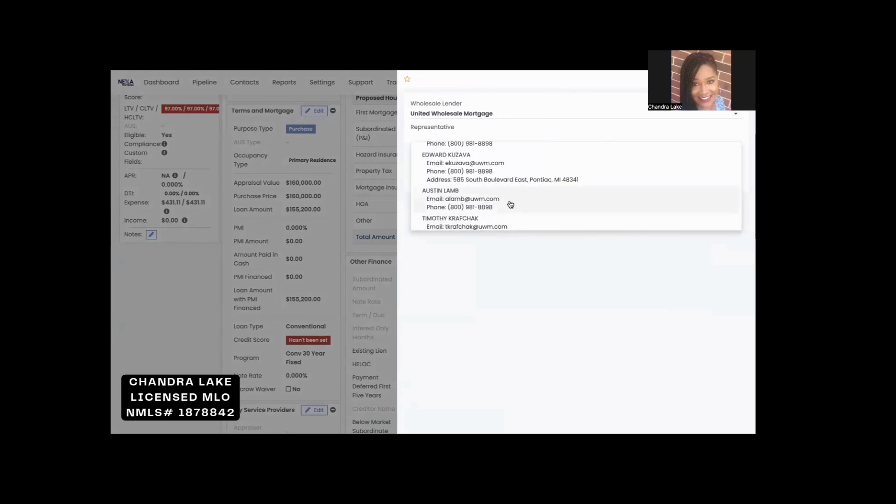
{"action": "left_click", "coordinate": [510, 204]}
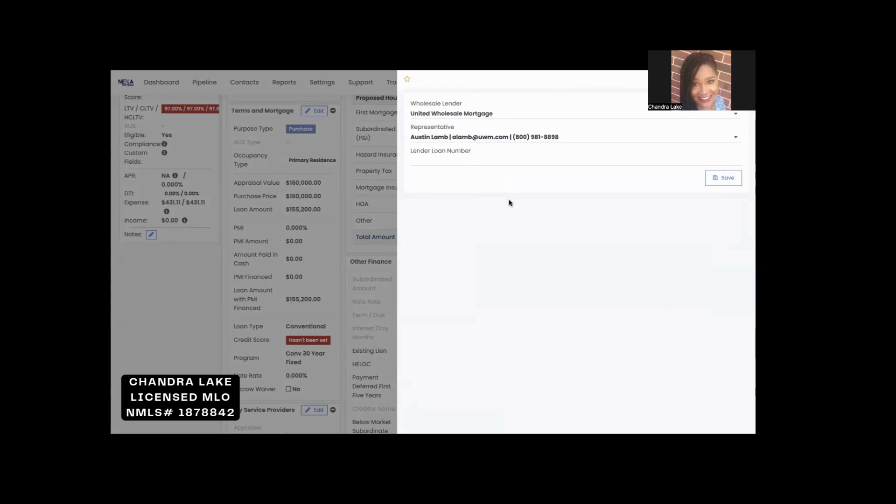
- Enter 012 as the lender loan number and save the lender details
{"action": "left_click", "coordinate": [474, 160]}
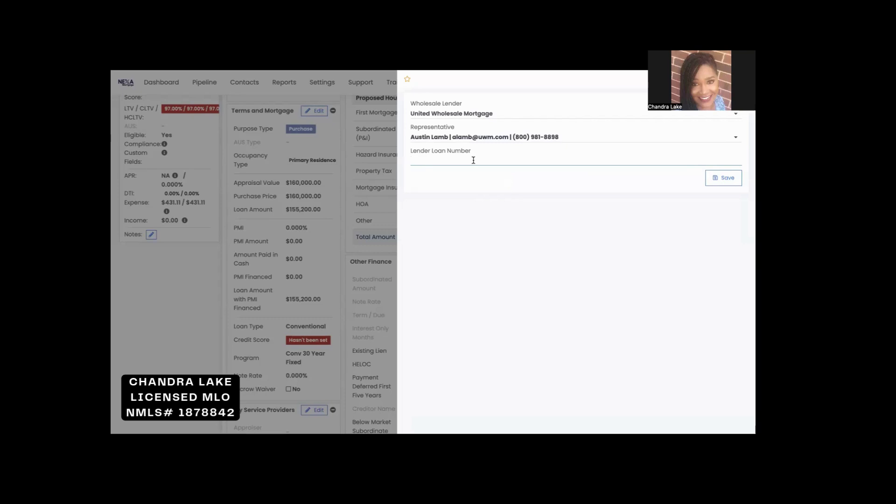
{"action": "type", "text": "012"}
{"action": "left_click", "coordinate": [727, 178]}
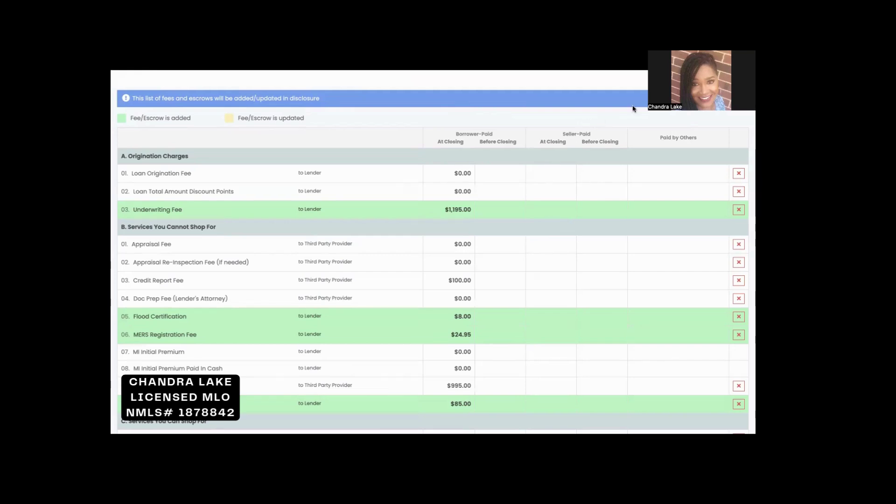
- Accept the lender fee updates ($1,195.00 Underwriting, $8.00 Flood Certification, $24.95 MERS Registration)
{"action": "left_click", "coordinate": [735, 79]}
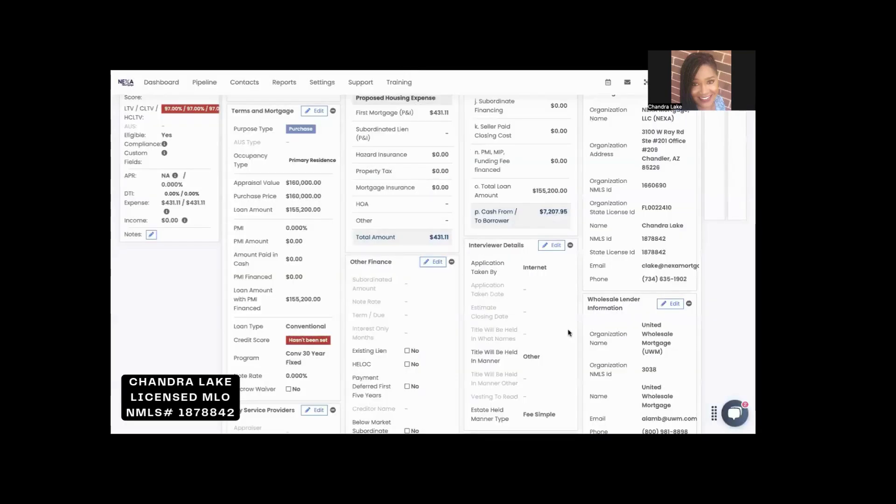
{"action": "scroll", "coordinate": [570, 337], "scroll_direction": "down", "scroll_amount": 3}
{"action": "scroll", "coordinate": [570, 336], "scroll_direction": "down", "scroll_amount": 3}
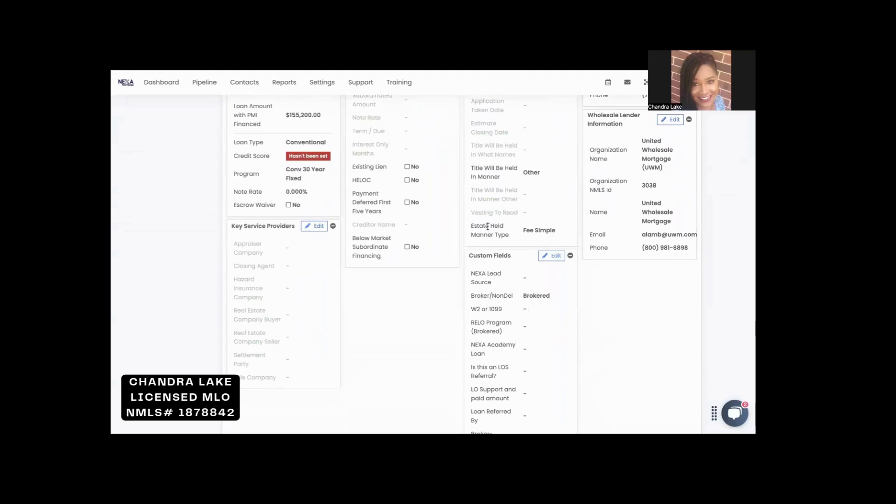
{"action": "scroll", "coordinate": [504, 211], "scroll_direction": "up", "scroll_amount": 3}
{"action": "scroll", "coordinate": [488, 230], "scroll_direction": "up", "scroll_amount": 3}
{"action": "scroll", "coordinate": [487, 230], "scroll_direction": "up", "scroll_amount": 3}
{"action": "scroll", "coordinate": [609, 351], "scroll_direction": "down", "scroll_amount": 3}
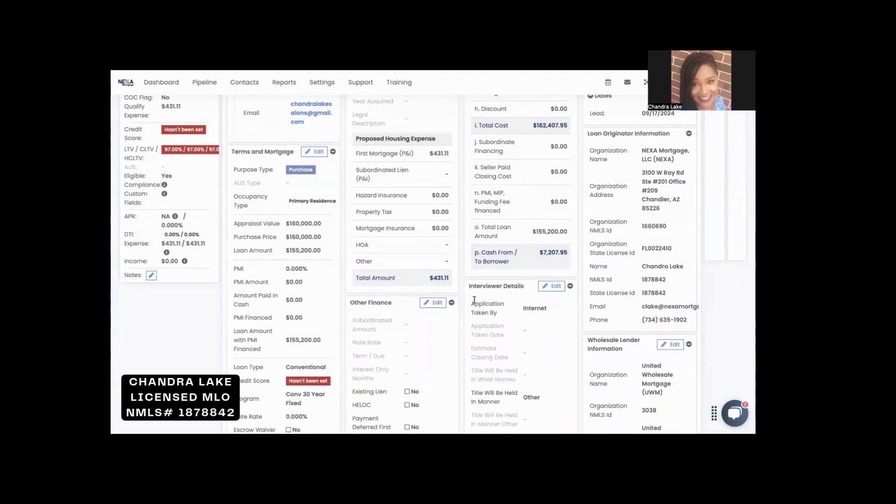
{"action": "scroll", "coordinate": [474, 298], "scroll_direction": "up", "scroll_amount": 3}
{"action": "scroll", "coordinate": [470, 295], "scroll_direction": "down", "scroll_amount": 2}
{"action": "scroll", "coordinate": [470, 295], "scroll_direction": "down", "scroll_amount": 2}
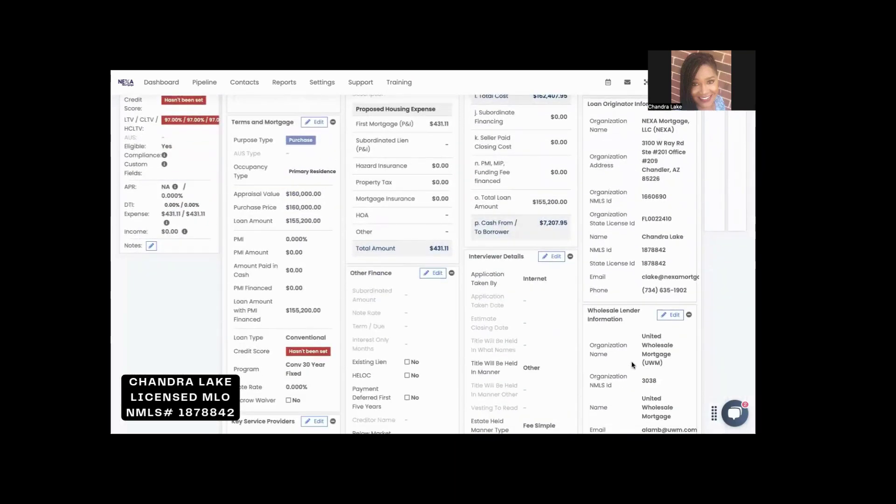
{"action": "scroll", "coordinate": [628, 364], "scroll_direction": "down", "scroll_amount": 1}
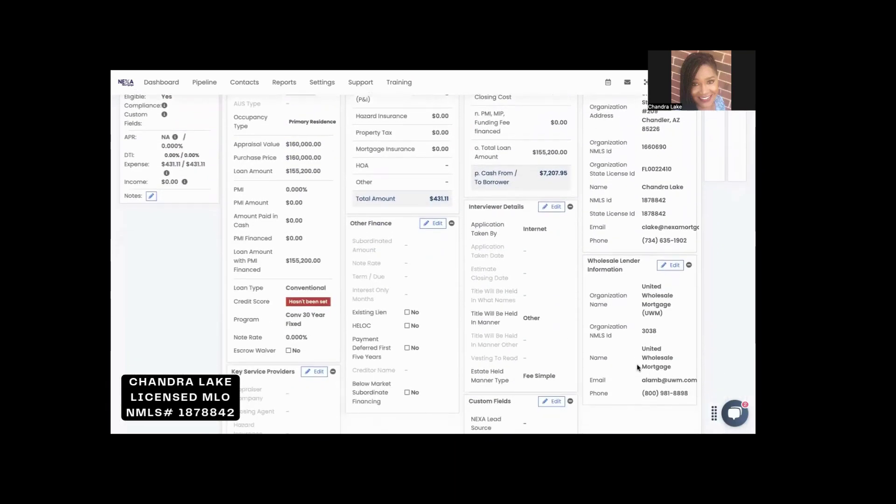
{"action": "scroll", "coordinate": [636, 365], "scroll_direction": "up", "scroll_amount": 5}
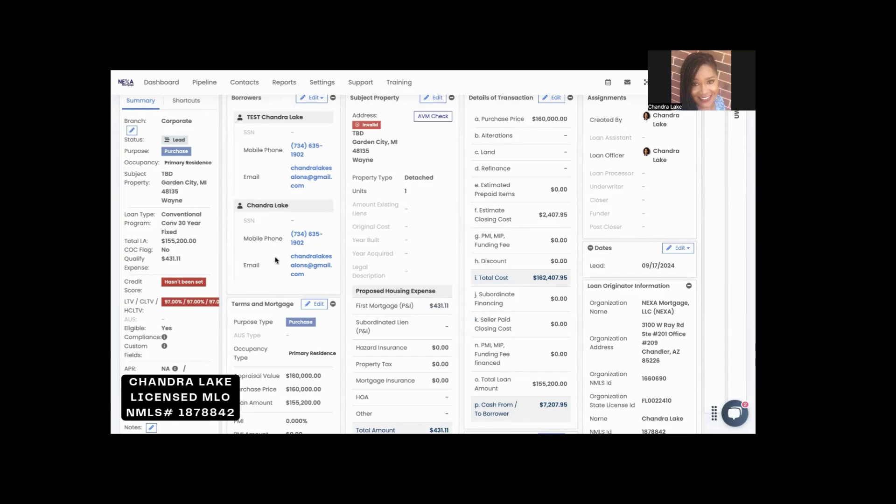
{"action": "scroll", "coordinate": [323, 193], "scroll_direction": "up", "scroll_amount": 2}
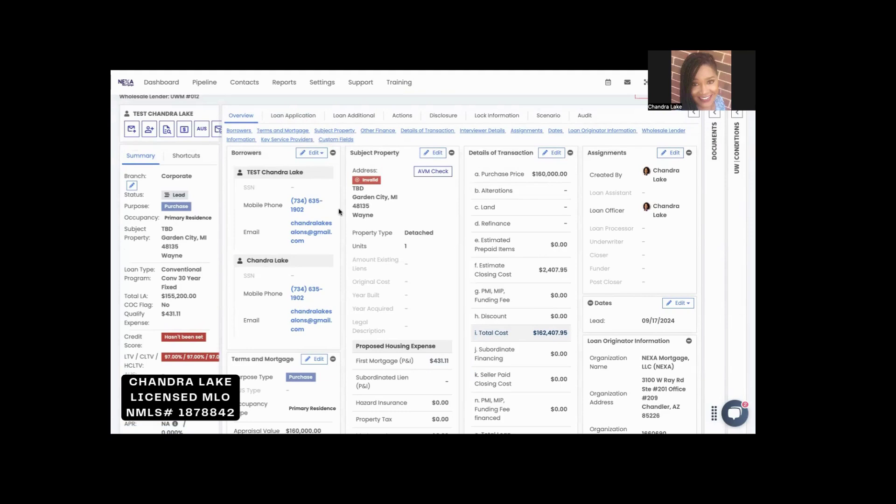
{"action": "scroll", "coordinate": [346, 194], "scroll_direction": "up", "scroll_amount": 1}
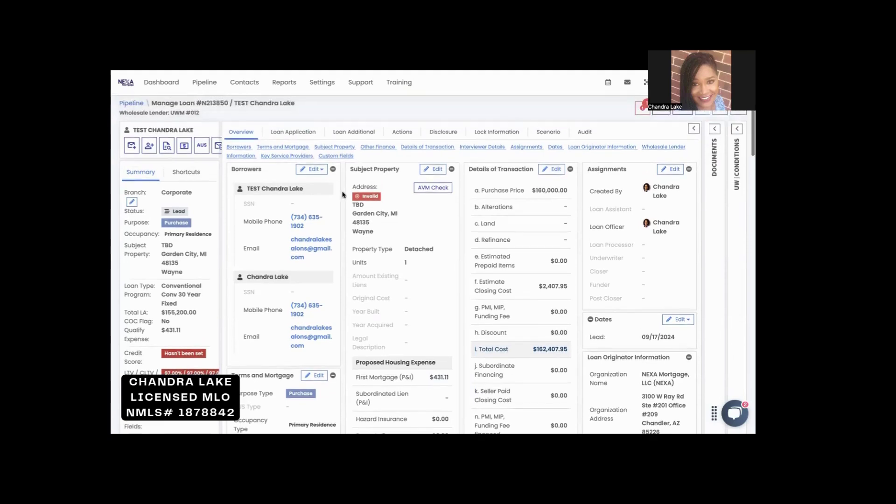
- On the Actions tab, send a Title request from System Actions
{"action": "left_click", "coordinate": [401, 134]}
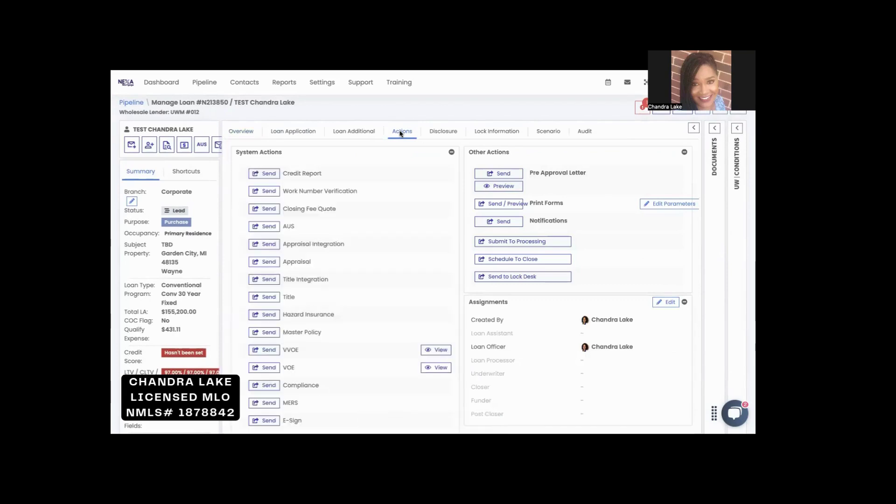
{"action": "scroll", "coordinate": [280, 294], "scroll_direction": "down", "scroll_amount": 1}
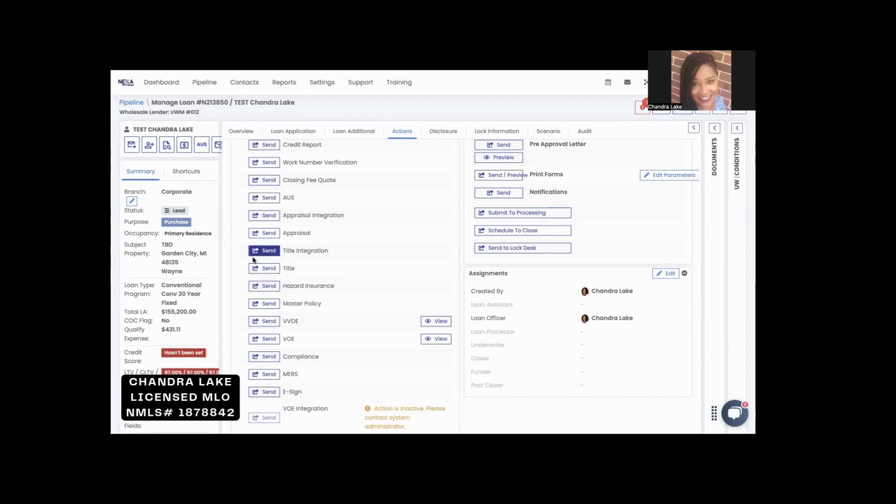
{"action": "left_click", "coordinate": [269, 269]}
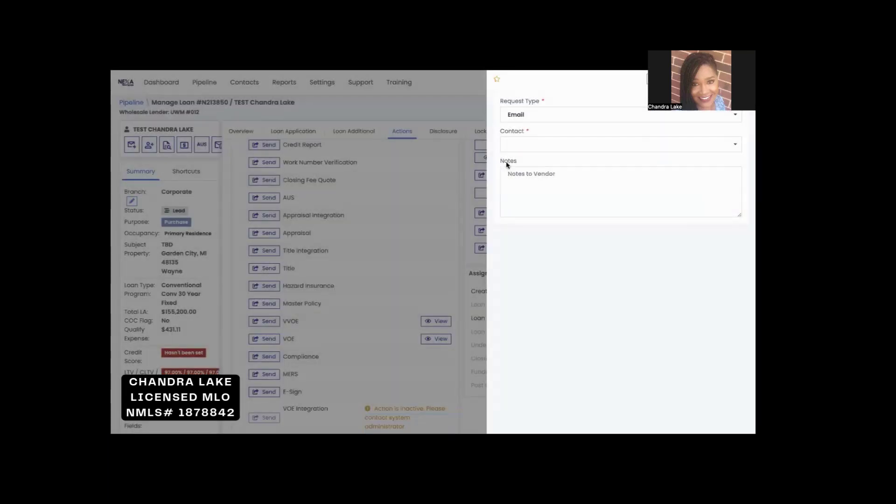
- Choose Real Estate Title Agency, LLC as the Email title request contact and review the email
{"action": "left_click", "coordinate": [639, 144]}
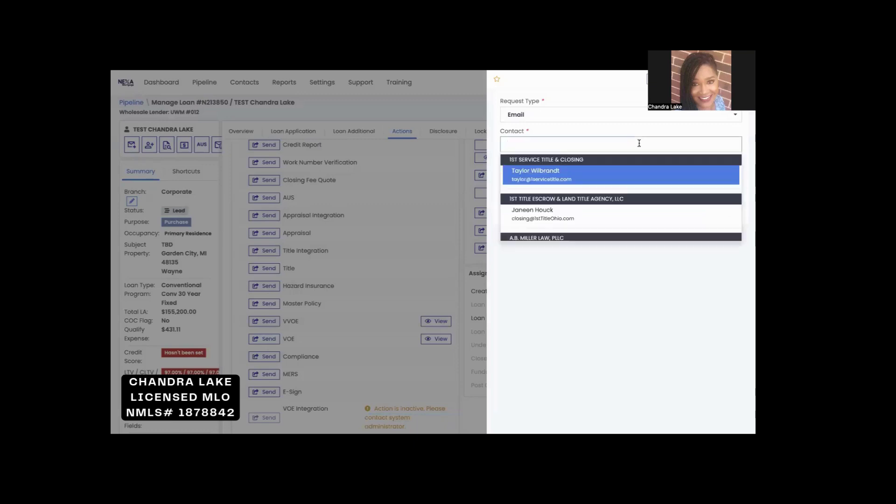
{"action": "type", "text": "real"}
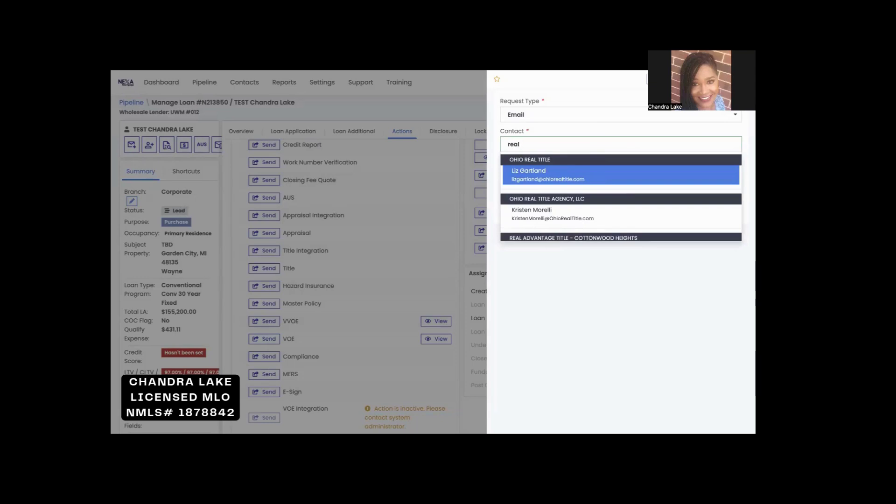
{"action": "type", "text": " e"}
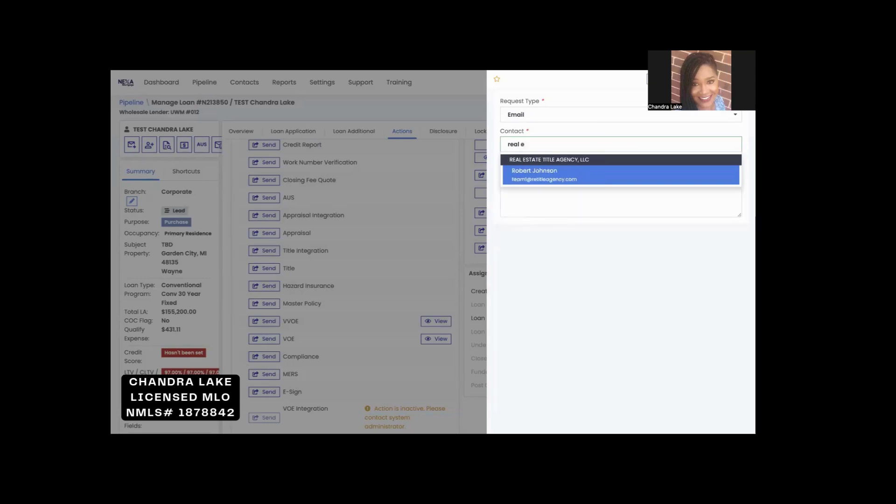
{"action": "left_click", "coordinate": [559, 174]}
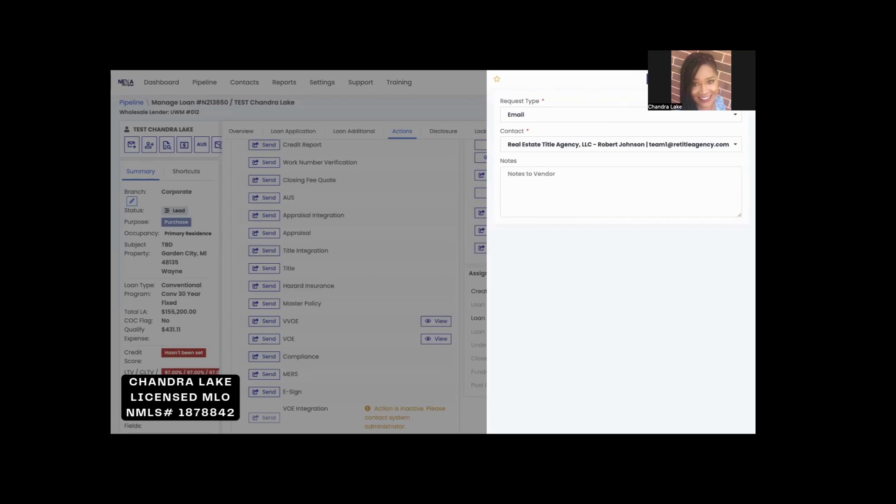
{"action": "left_click", "coordinate": [663, 79]}
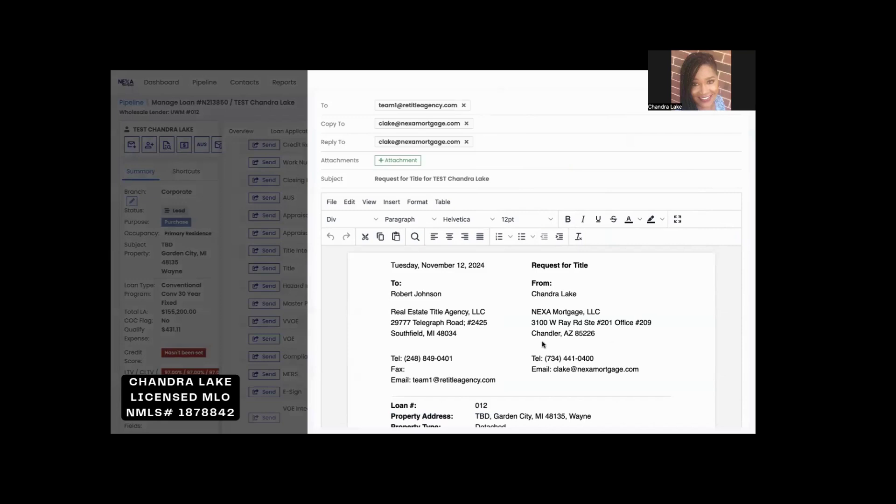
{"action": "scroll", "coordinate": [542, 345], "scroll_direction": "down", "scroll_amount": 1}
{"action": "scroll", "coordinate": [542, 345], "scroll_direction": "up", "scroll_amount": 1}
{"action": "scroll", "coordinate": [552, 355], "scroll_direction": "down", "scroll_amount": 1}
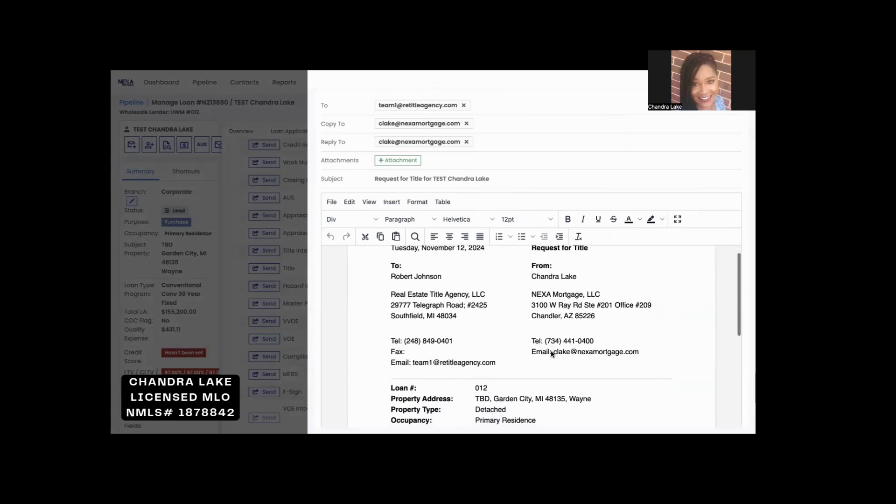
{"action": "scroll", "coordinate": [552, 354], "scroll_direction": "down", "scroll_amount": 3}
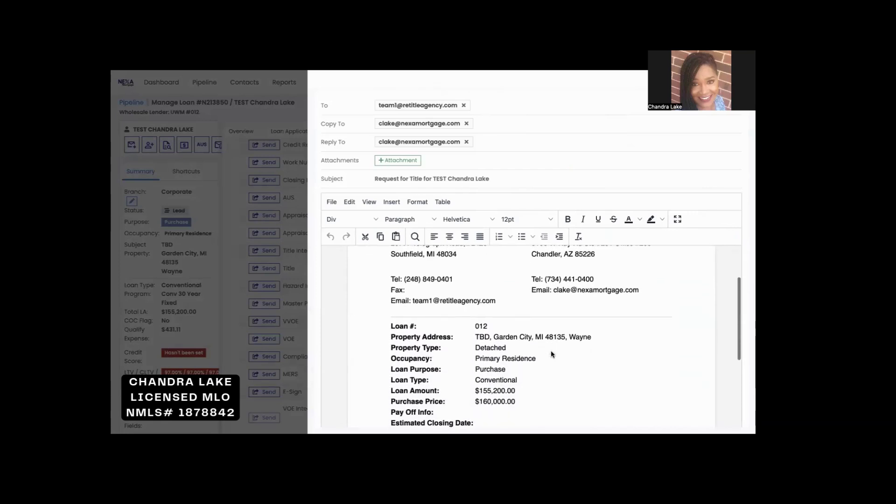
{"action": "scroll", "coordinate": [552, 355], "scroll_direction": "down", "scroll_amount": 1}
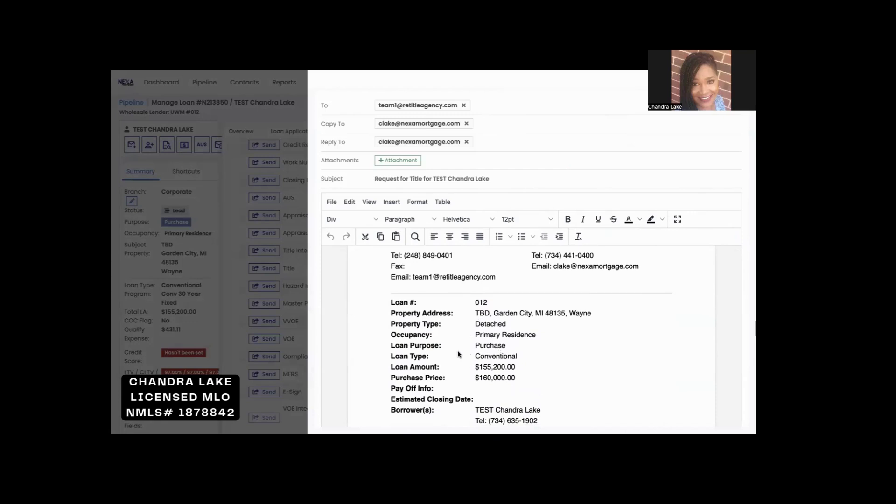
{"action": "scroll", "coordinate": [458, 355], "scroll_direction": "down", "scroll_amount": 1}
{"action": "scroll", "coordinate": [458, 354], "scroll_direction": "down", "scroll_amount": 1}
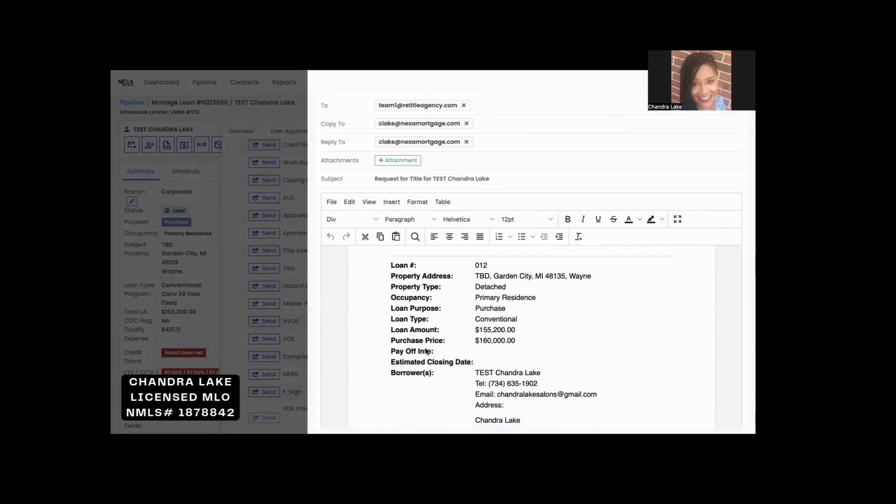
{"action": "scroll", "coordinate": [463, 362], "scroll_direction": "down", "scroll_amount": 2}
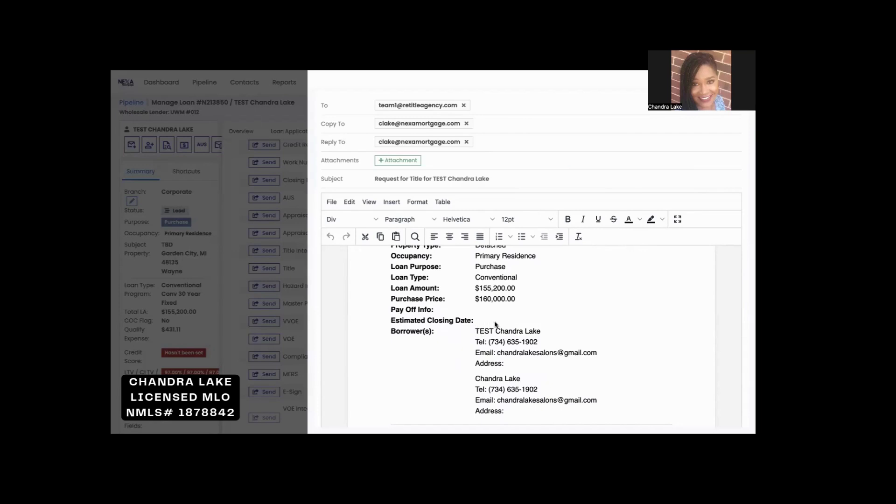
{"action": "scroll", "coordinate": [508, 330], "scroll_direction": "down", "scroll_amount": 1}
{"action": "scroll", "coordinate": [508, 327], "scroll_direction": "down", "scroll_amount": 4}
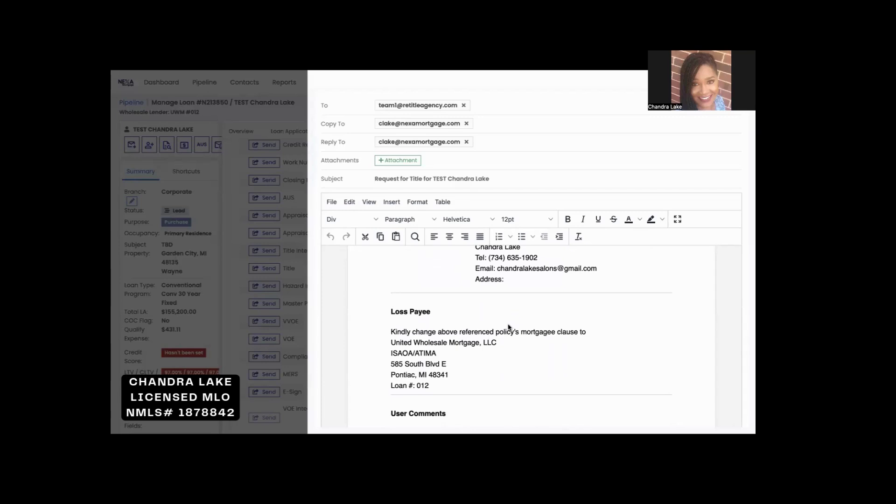
{"action": "scroll", "coordinate": [509, 327], "scroll_direction": "down", "scroll_amount": 2}
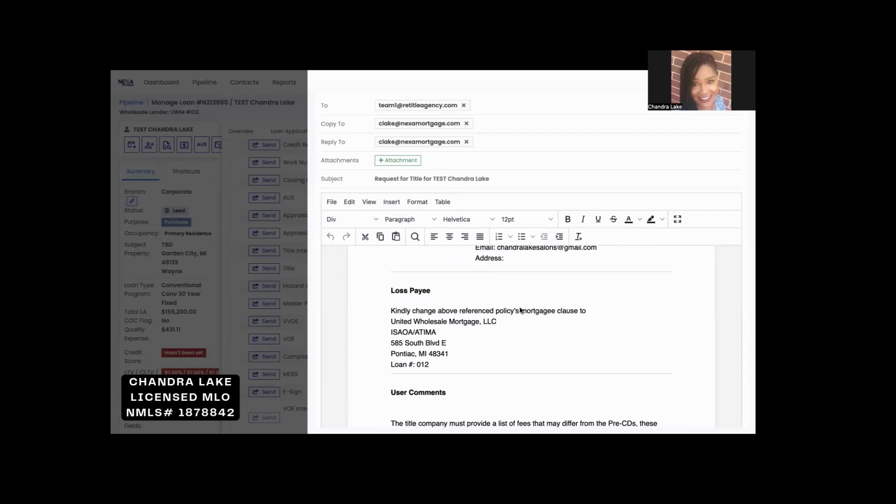
{"action": "scroll", "coordinate": [469, 360], "scroll_direction": "down", "scroll_amount": 1}
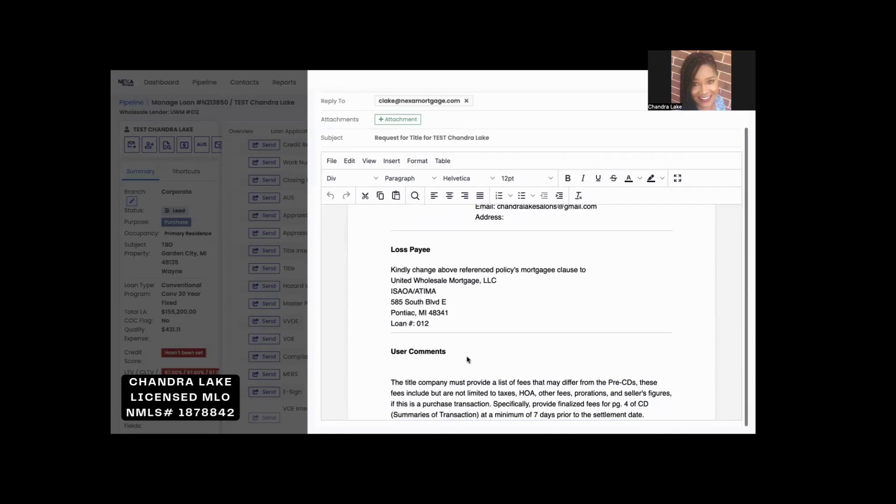
{"action": "scroll", "coordinate": [428, 380], "scroll_direction": "down", "scroll_amount": 1}
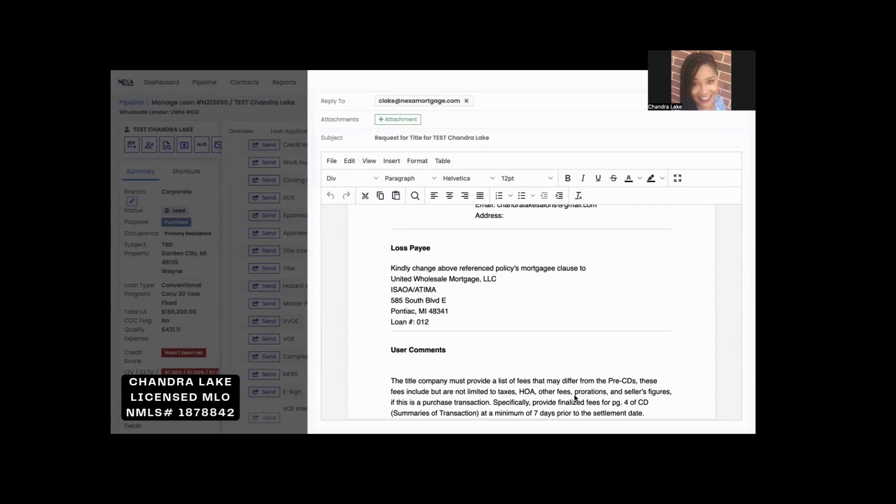
{"action": "scroll", "coordinate": [559, 355], "scroll_direction": "up", "scroll_amount": 10}
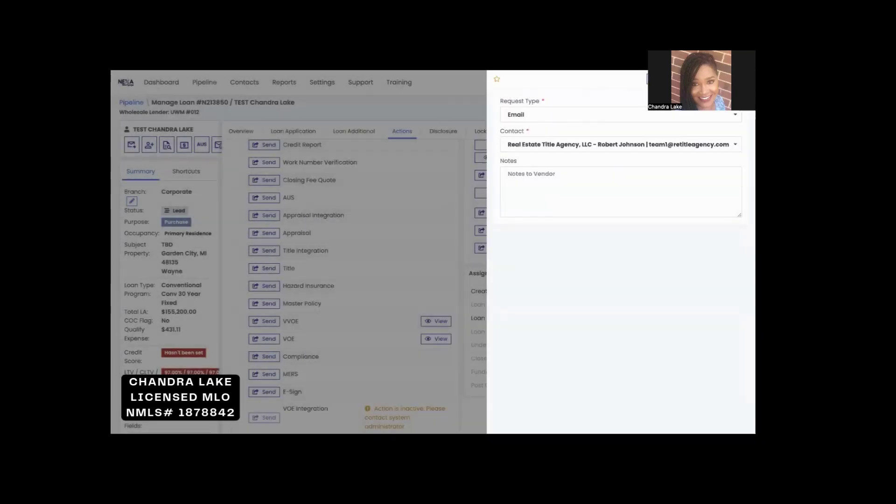
- Close the title request panel, return to the loan Overview and begin editing Key Service Providers
{"action": "left_click", "coordinate": [729, 79]}
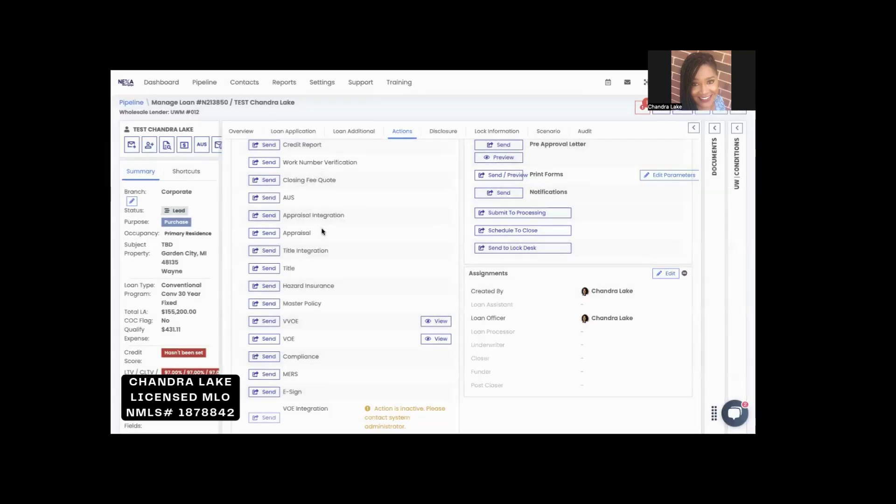
{"action": "scroll", "coordinate": [321, 232], "scroll_direction": "up", "scroll_amount": 1}
{"action": "left_click", "coordinate": [281, 134]}
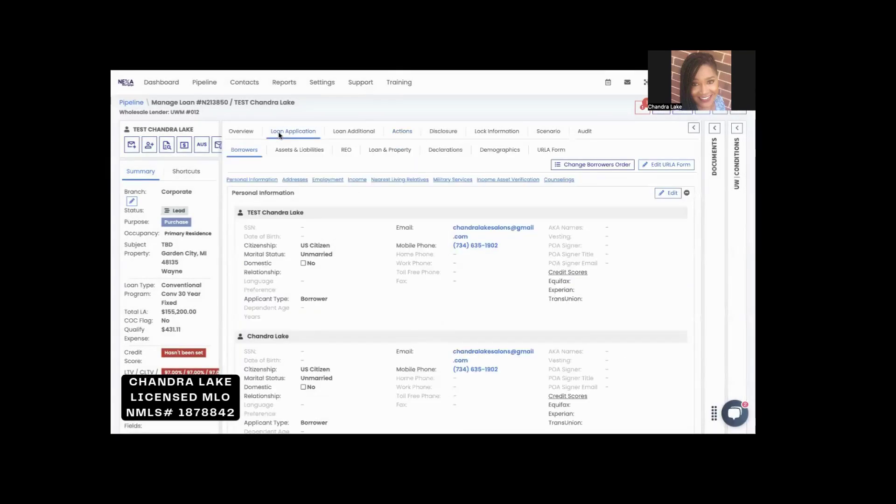
{"action": "left_click", "coordinate": [247, 135]}
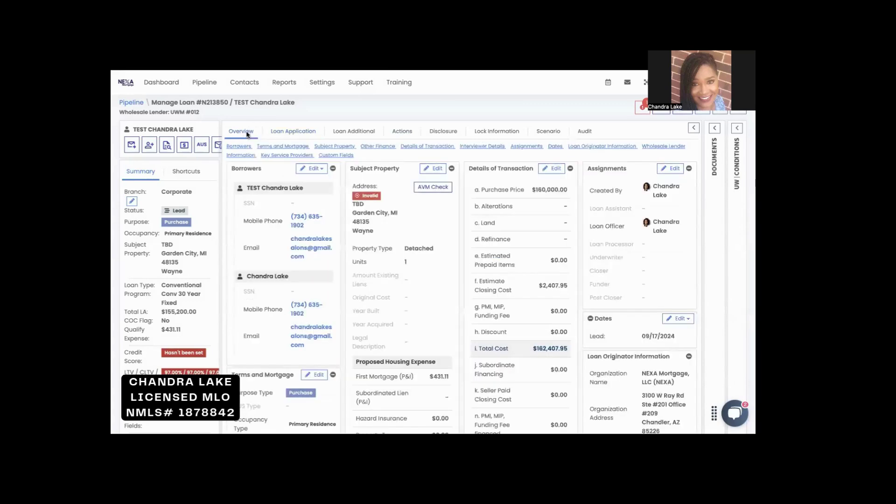
{"action": "scroll", "coordinate": [260, 227], "scroll_direction": "down", "scroll_amount": 7}
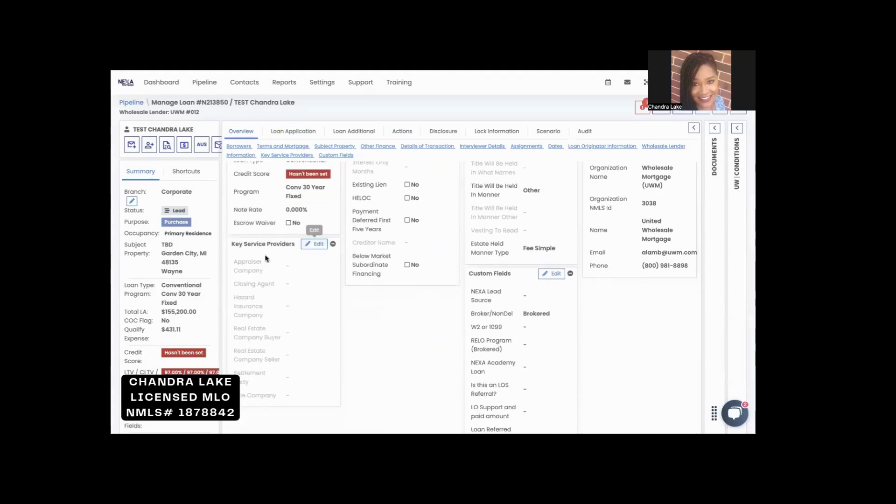
{"action": "scroll", "coordinate": [261, 278], "scroll_direction": "down", "scroll_amount": 1}
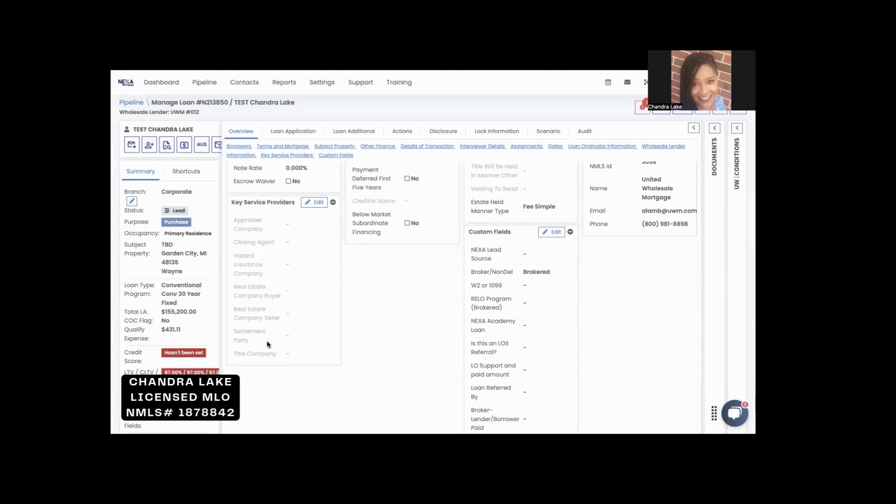
{"action": "scroll", "coordinate": [260, 352], "scroll_direction": "up", "scroll_amount": 1}
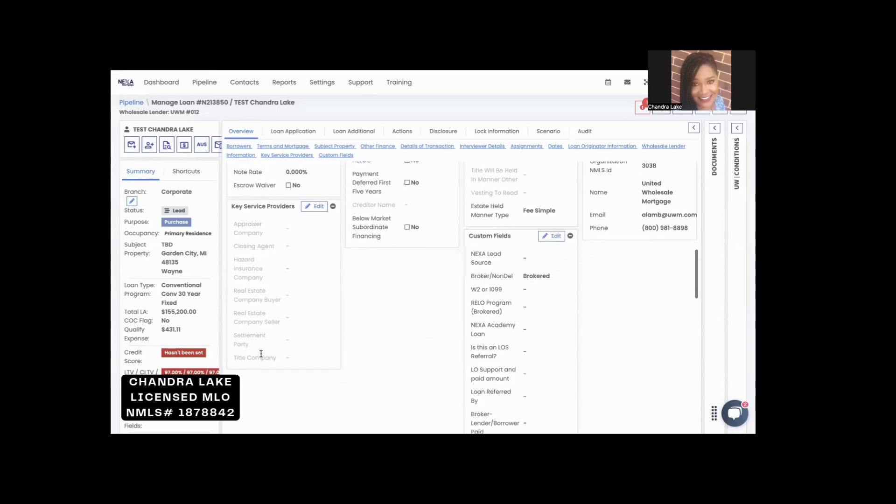
{"action": "left_click", "coordinate": [315, 212]}
- Enter 'Lake Title' in the Title Company field
{"action": "scroll", "coordinate": [295, 314], "scroll_direction": "down", "scroll_amount": 3}
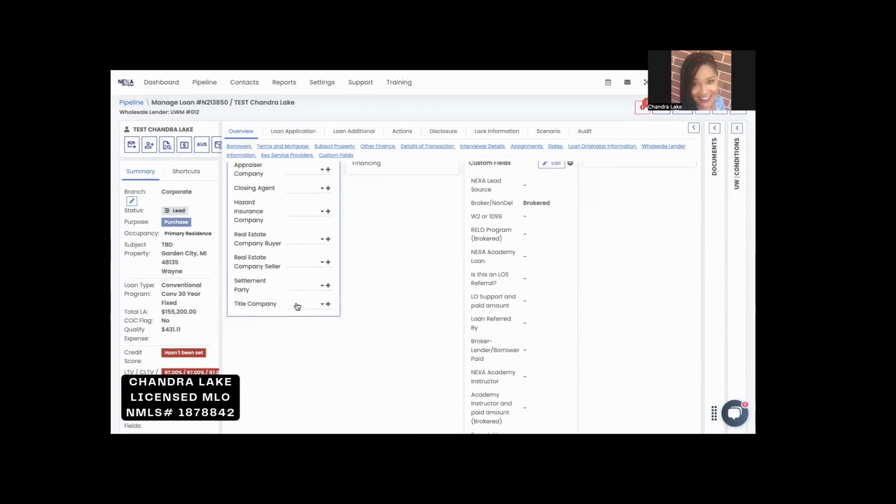
{"action": "left_click", "coordinate": [296, 301]}
{"action": "type", "text": "Lake Title"}
- Open a new Title contact form and look over its Additional and General Information tabs
{"action": "left_click", "coordinate": [328, 305]}
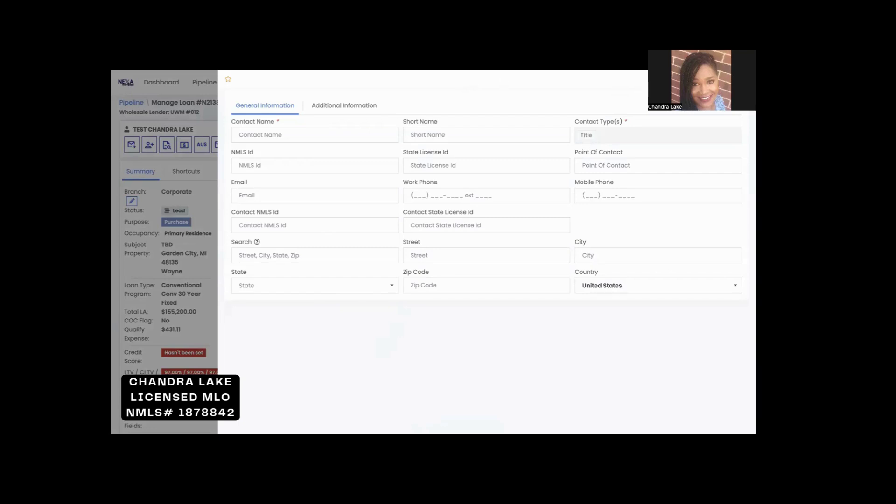
{"action": "left_click", "coordinate": [362, 105]}
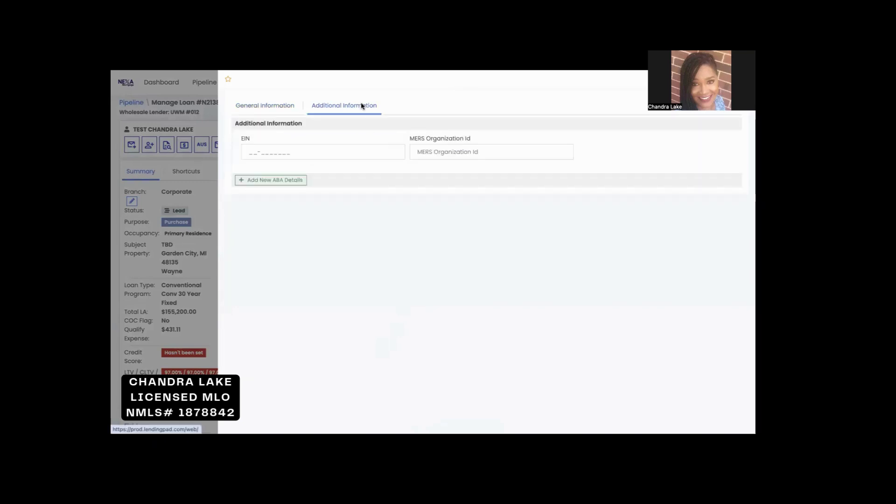
{"action": "left_click", "coordinate": [278, 106]}
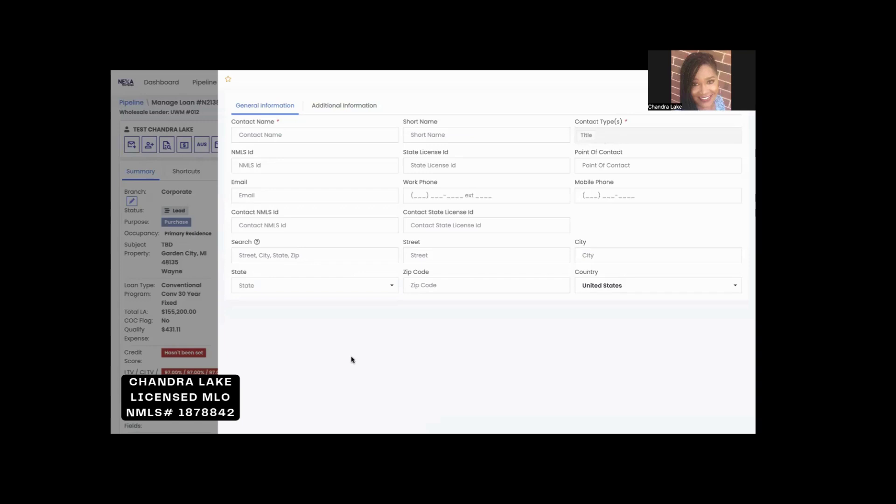
- Close the unfilled contact form without saving and scroll back to the top of the Overview
{"action": "left_click", "coordinate": [738, 79]}
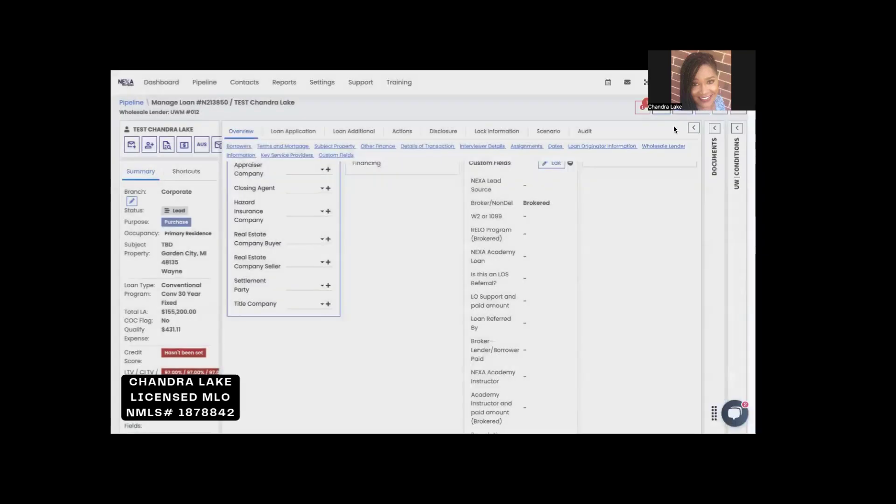
{"action": "scroll", "coordinate": [392, 238], "scroll_direction": "up", "scroll_amount": 6}
{"action": "scroll", "coordinate": [392, 239], "scroll_direction": "up", "scroll_amount": 5}
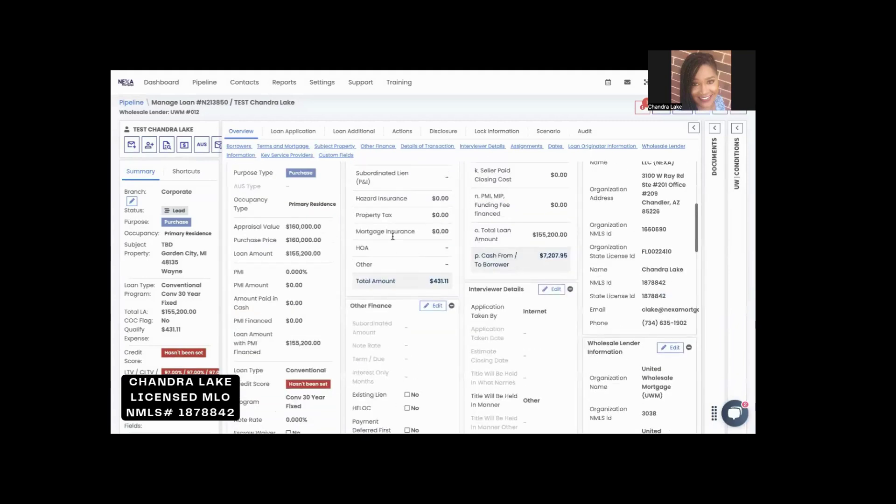